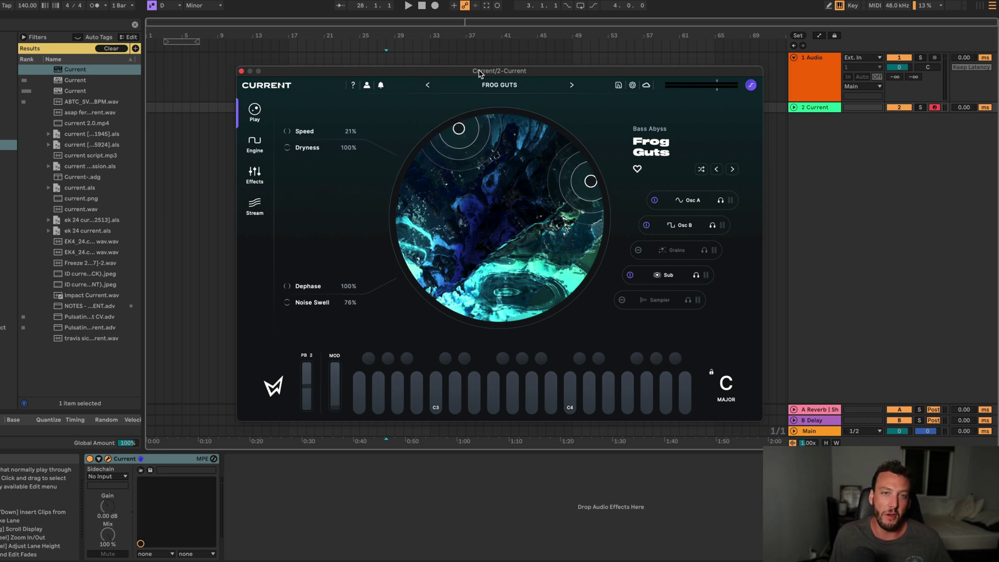
# - Drag Frog Guts' macro handles to about 59% Speed, 79% Dryness, 0% Dephase, 37% Noise Swell
pyautogui.moveTo(492, 197); pyautogui.dragTo(495, 199)
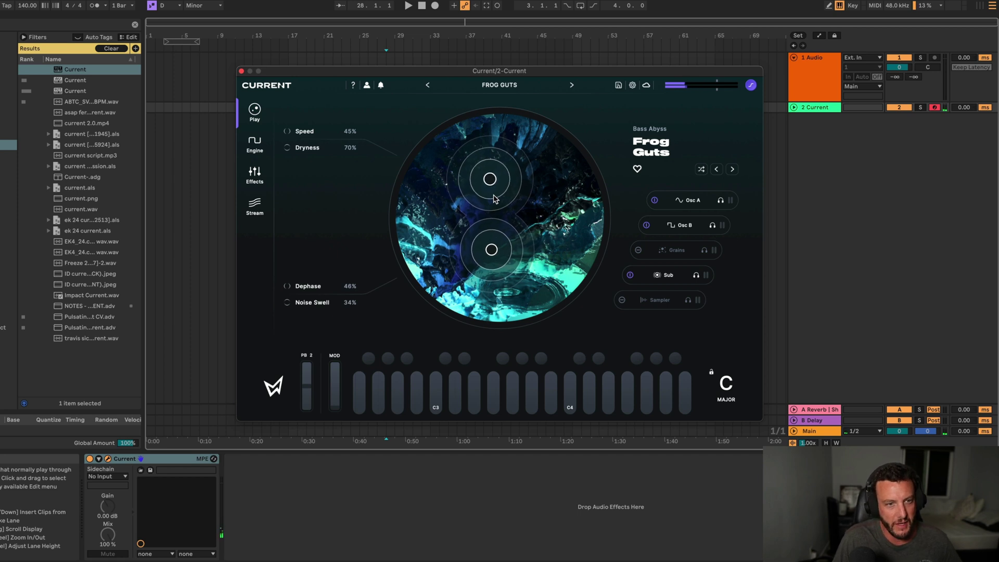
pyautogui.click(255, 143)
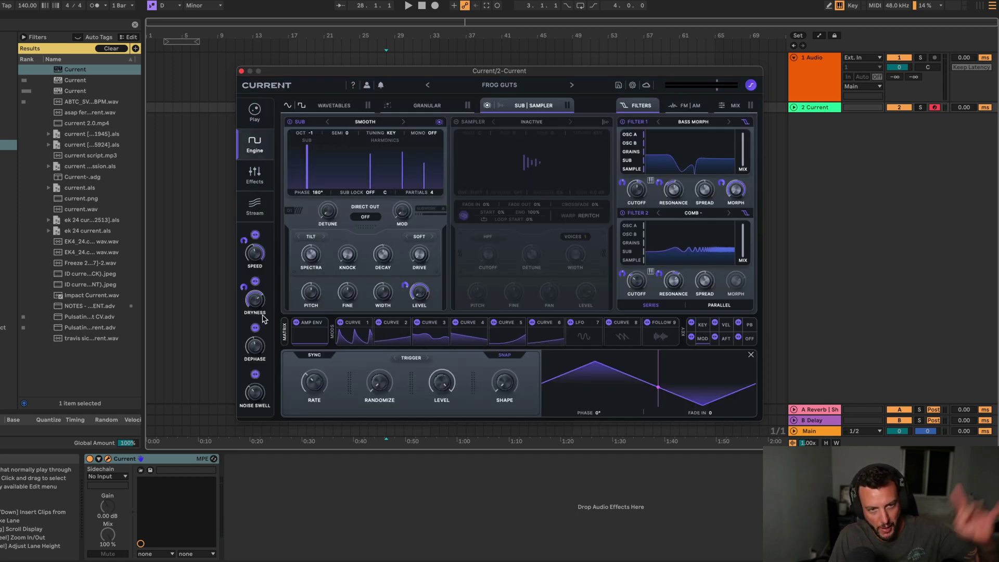
pyautogui.click(255, 112)
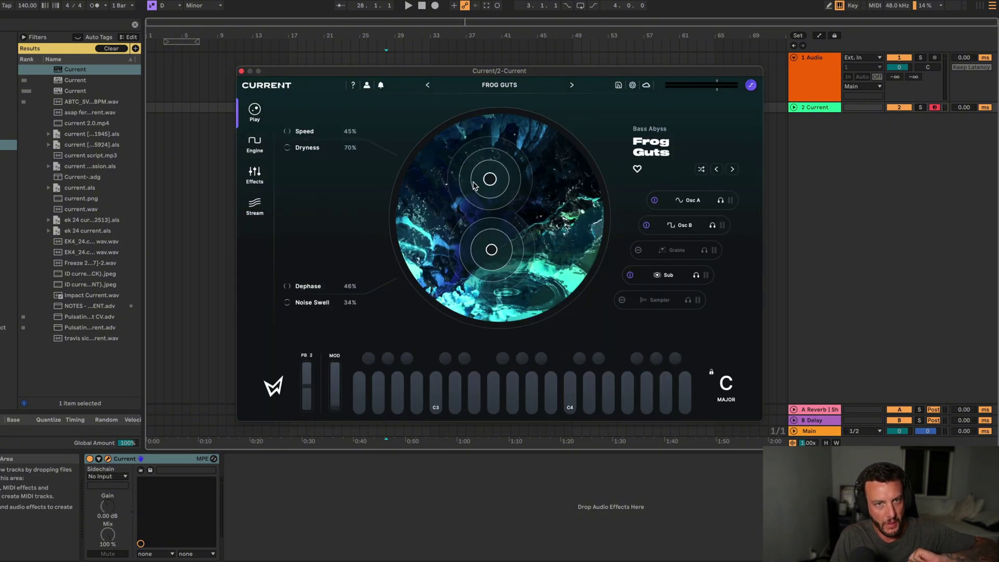
pyautogui.moveTo(502, 151); pyautogui.dragTo(533, 157)
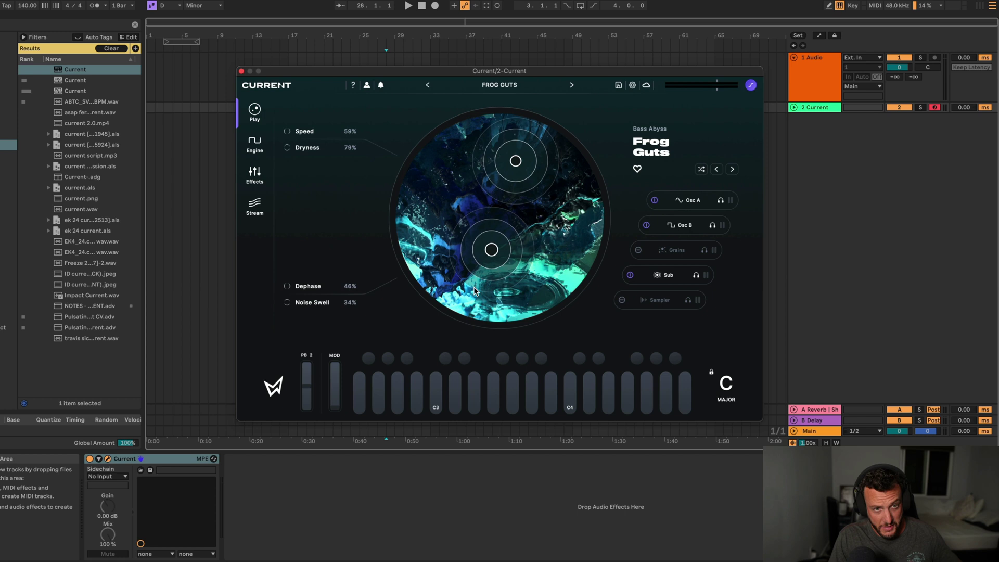
pyautogui.moveTo(517, 234)
pyautogui.mouseDown()
pyautogui.moveTo(564, 230)
pyautogui.moveTo(516, 222)
pyautogui.mouseUp()
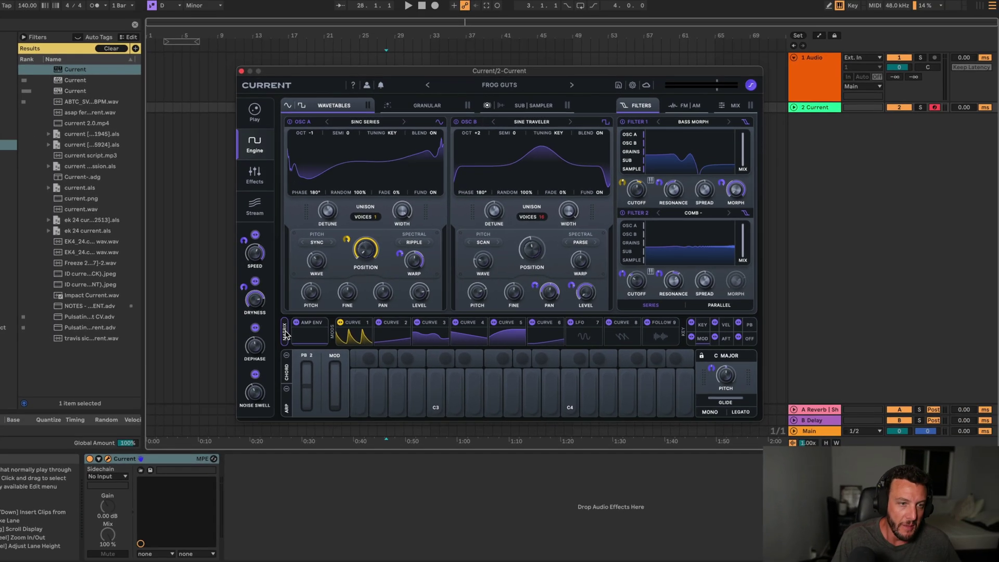
# - Open the modulation matrix listing routings like Macro 1 to Curve 1 Rate at 12%
pyautogui.click(285, 335)
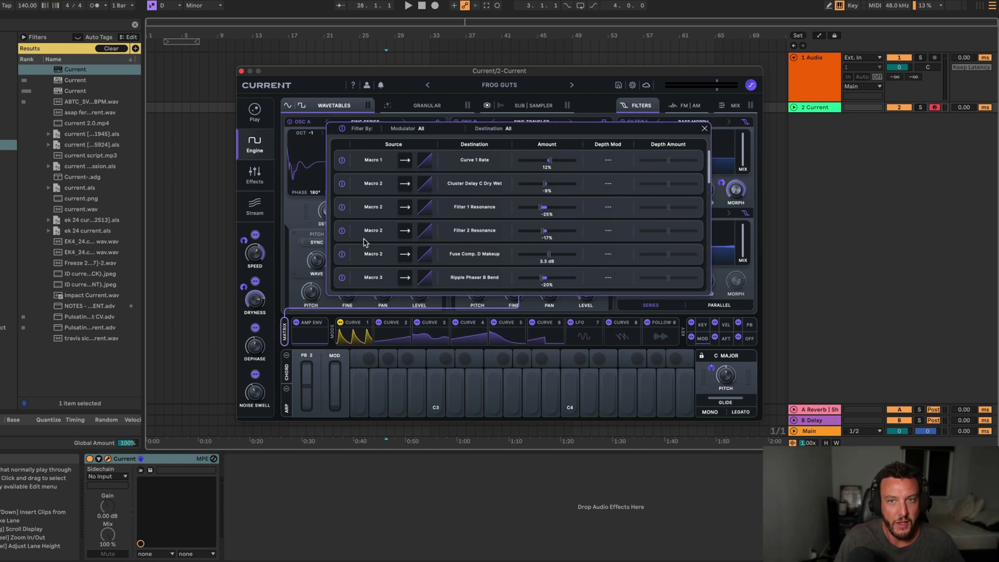
# - Close the matrix and add a Wave Shifter to the first empty effects slot
pyautogui.click(704, 128)
pyautogui.click(255, 174)
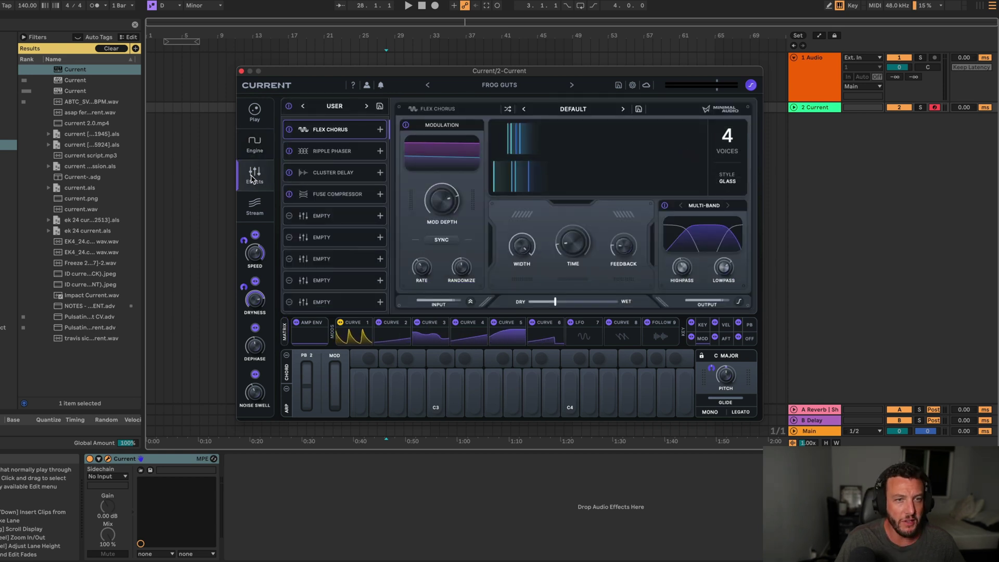
pyautogui.click(334, 216)
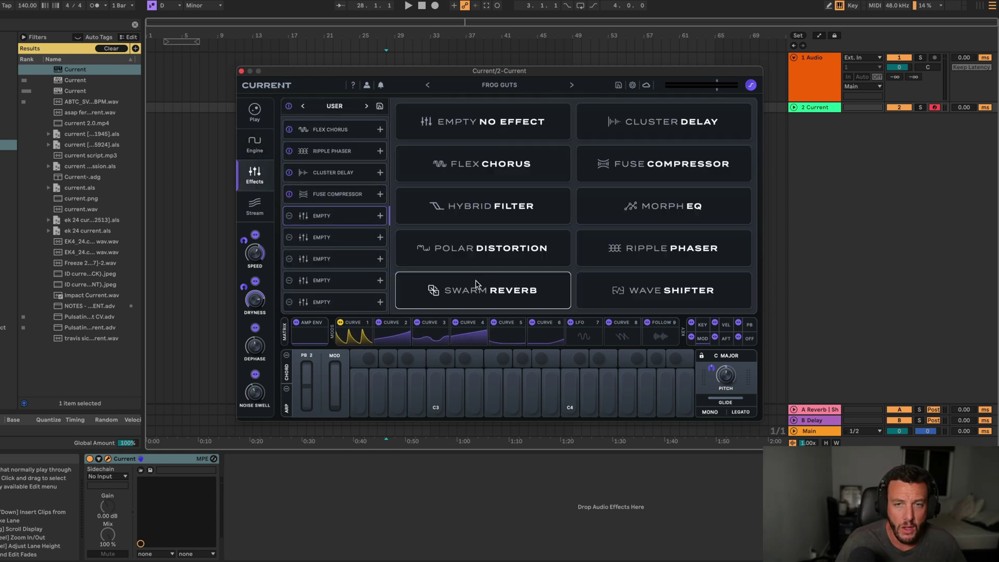
pyautogui.click(667, 299)
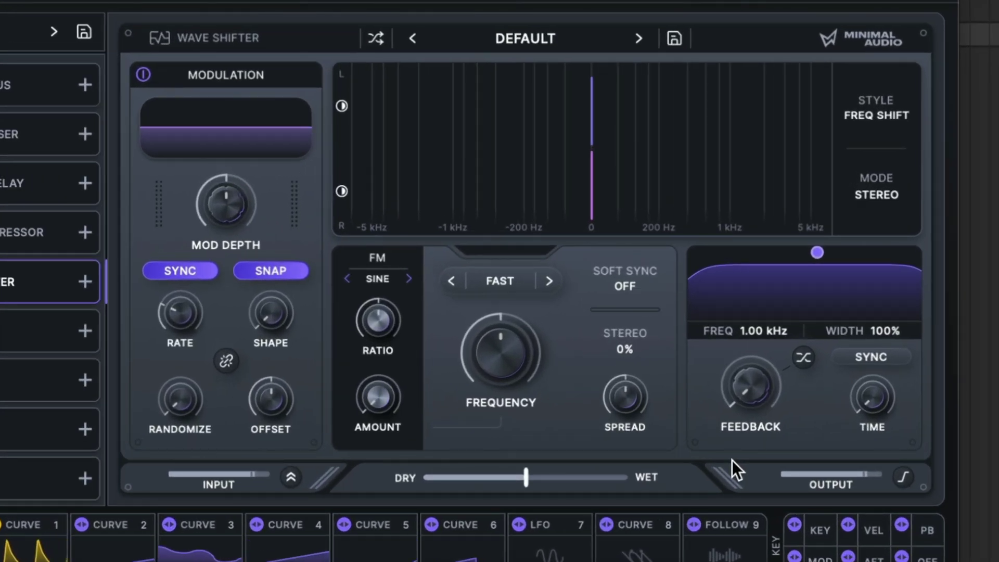
# - Step Wave Shifter presets to Classic Strong and set its frequency to about -2.73 kHz
pyautogui.click(635, 37)
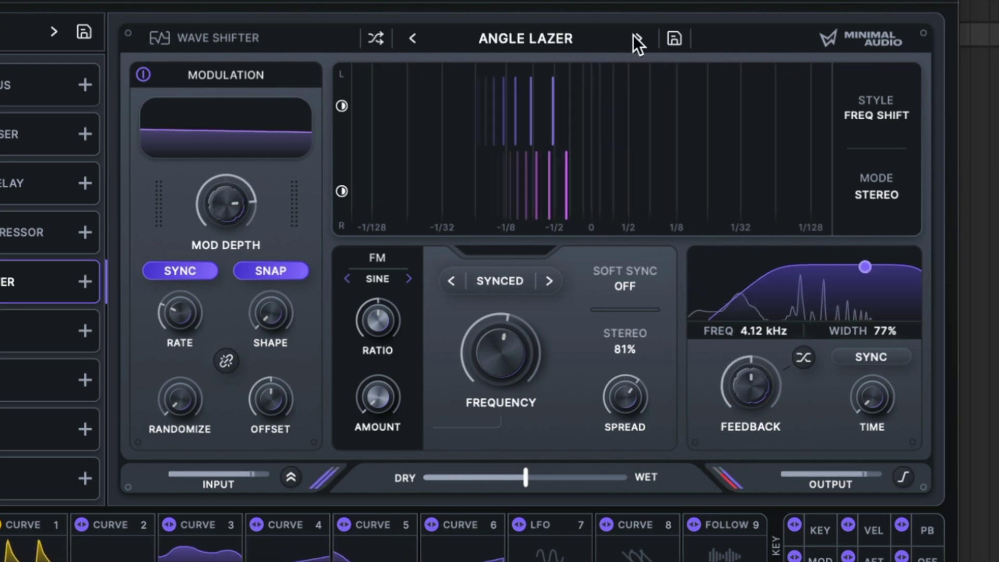
pyautogui.moveTo(518, 349); pyautogui.dragTo(521, 292)
pyautogui.click(638, 38)
pyautogui.moveTo(506, 349); pyautogui.dragTo(545, 86)
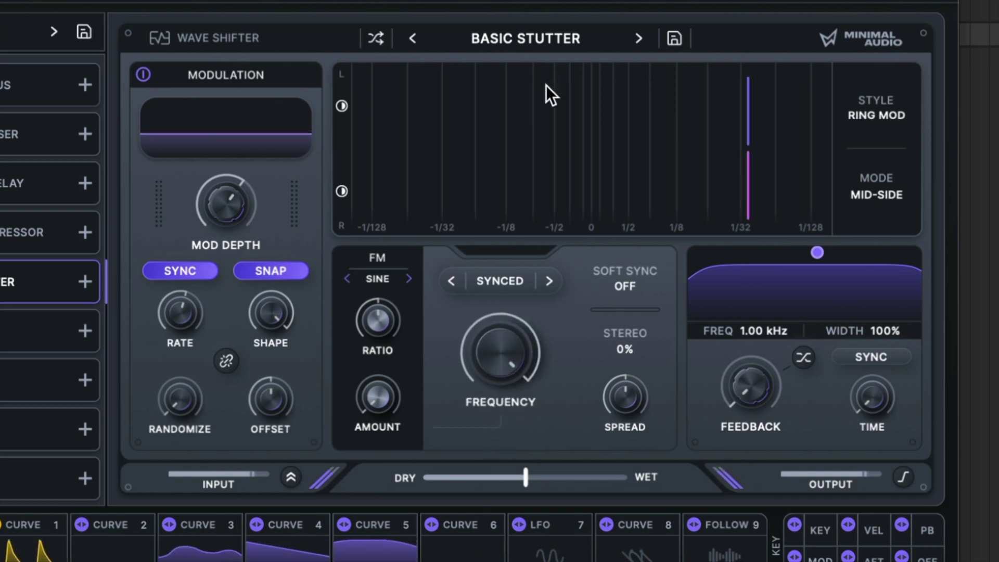
pyautogui.click(639, 38)
pyautogui.moveTo(518, 320); pyautogui.dragTo(489, 393)
pyautogui.moveTo(489, 327); pyautogui.dragTo(508, 446)
pyautogui.click(639, 39)
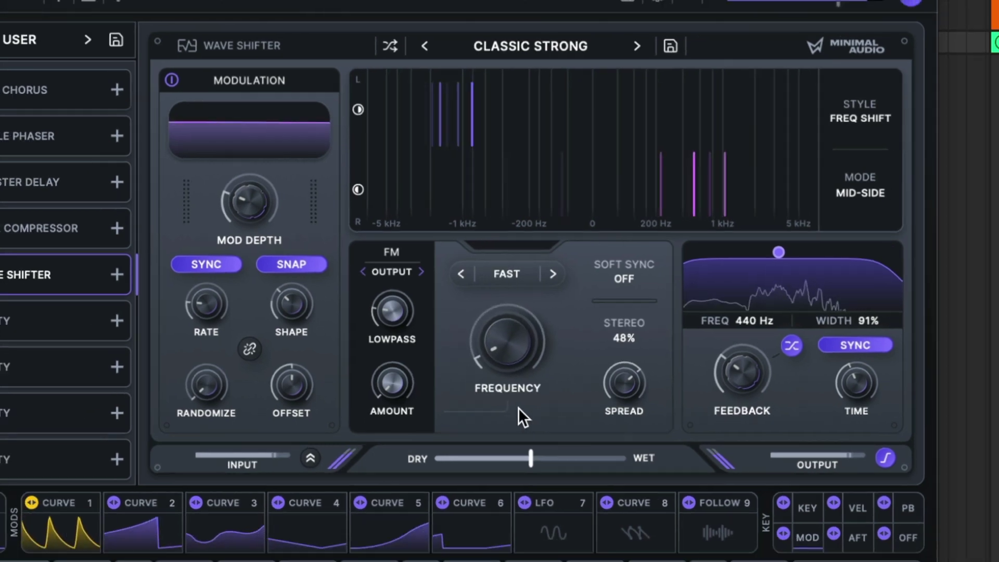
pyautogui.moveTo(518, 408); pyautogui.dragTo(528, 395)
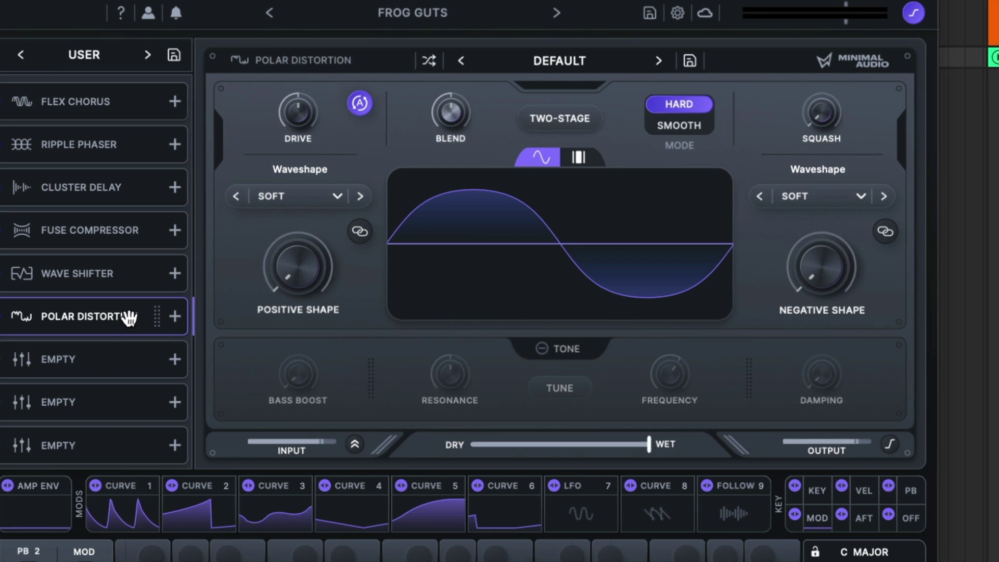
# - Add a Polar Distortion in the slot right after the Wave Shifter
pyautogui.moveTo(446, 188)
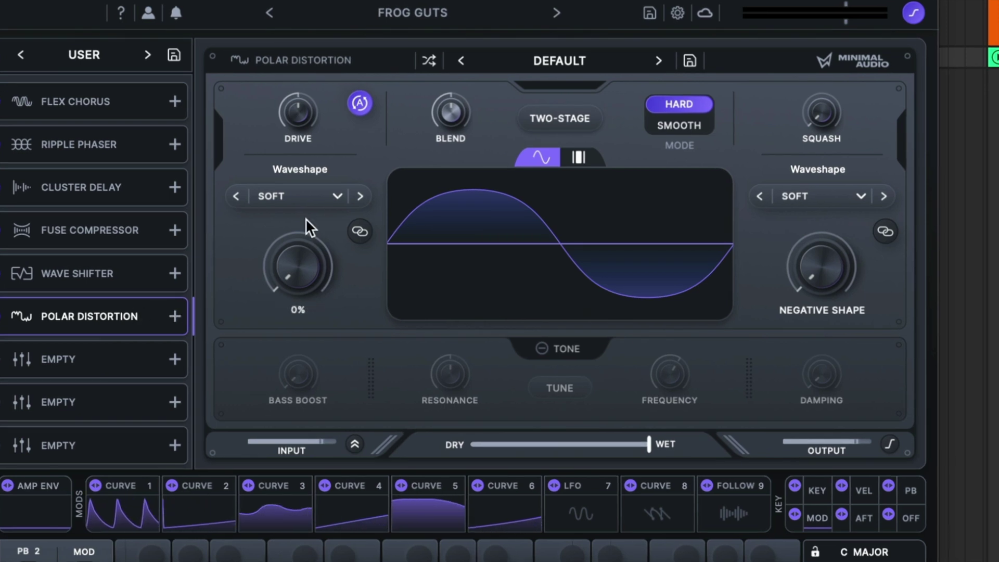
# - Turn on Polar Distortion's band splitting: low split 102 Hz, mid level 6.8 dB, high split 6.05 kHz
pyautogui.click(579, 155)
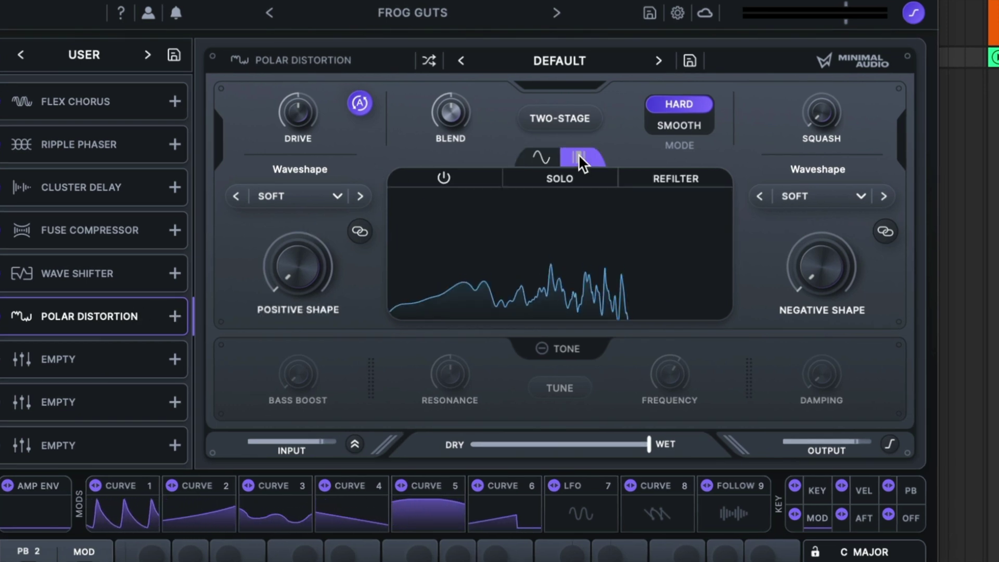
pyautogui.click(444, 177)
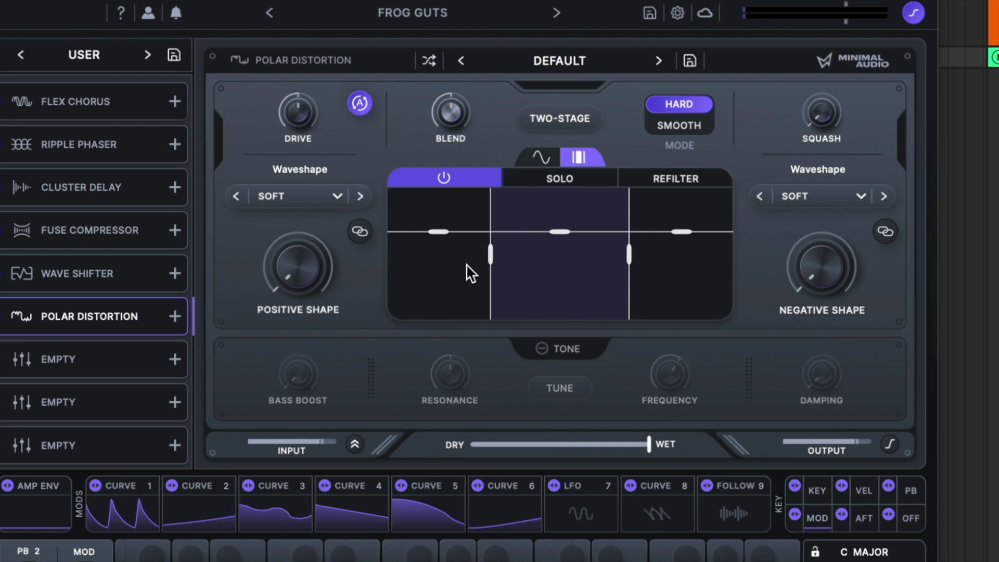
pyautogui.moveTo(493, 252); pyautogui.dragTo(469, 254)
pyautogui.moveTo(546, 229); pyautogui.dragTo(551, 212)
pyautogui.moveTo(629, 252); pyautogui.dragTo(674, 250)
# - Load the Bounce Blast preset, set the middle band to 1.6 dB and positive shape to 74%
pyautogui.click(657, 60)
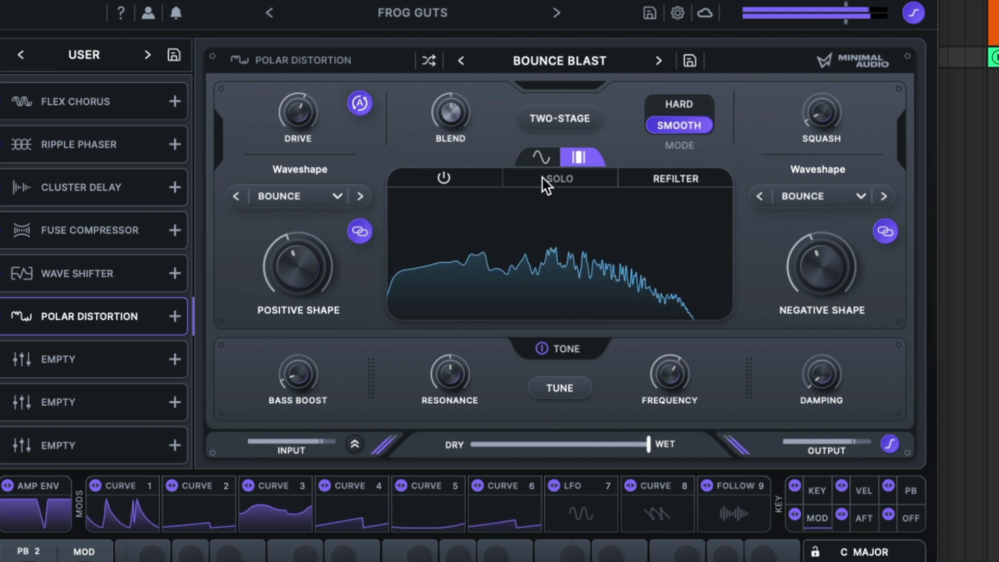
pyautogui.moveTo(556, 231)
pyautogui.mouseDown()
pyautogui.moveTo(550, 204)
pyautogui.moveTo(553, 259)
pyautogui.moveTo(552, 216)
pyautogui.mouseUp()
pyautogui.moveTo(330, 264); pyautogui.dragTo(335, 202)
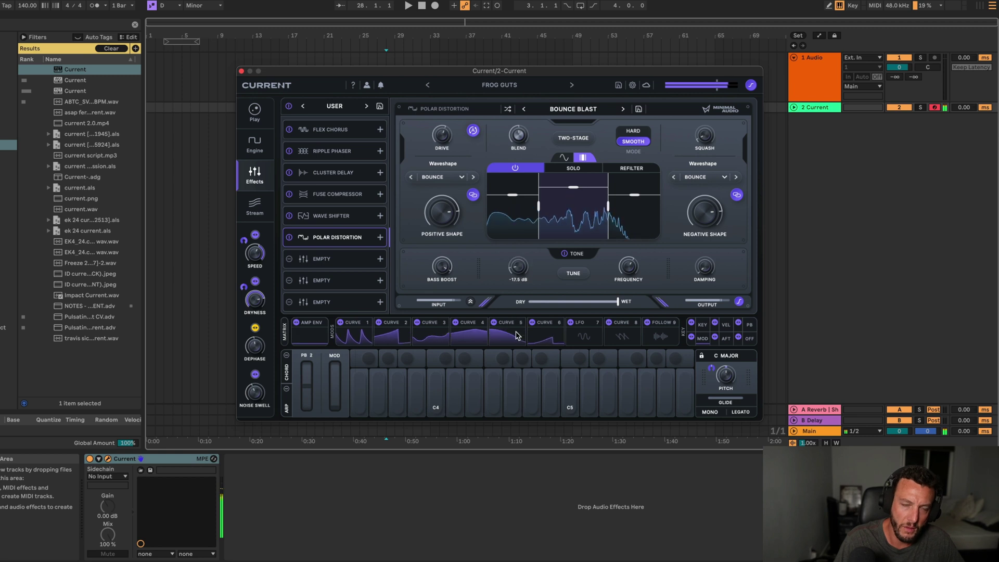
pyautogui.moveTo(534, 267)
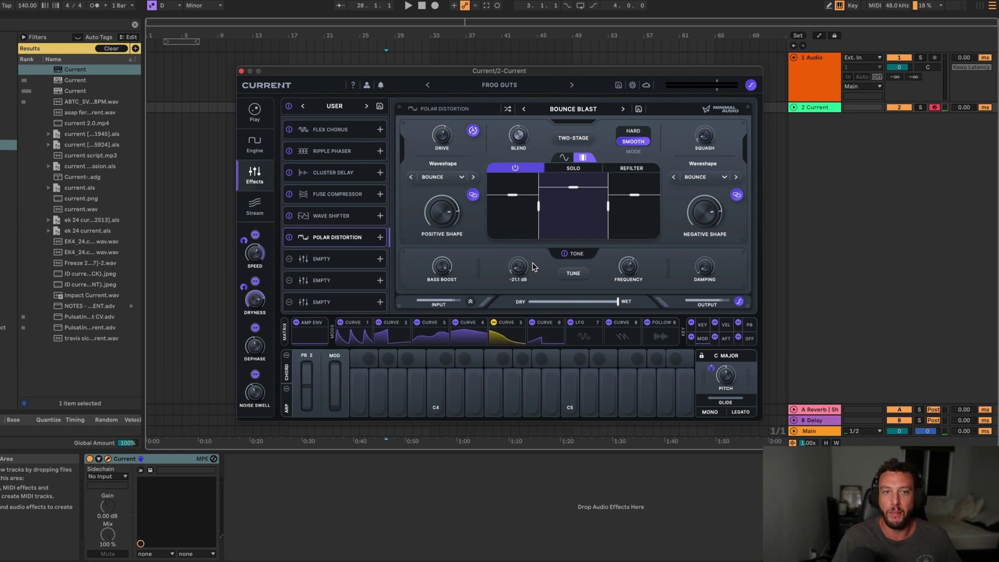
# - Open the preset browser, scroll the Bass Abyss list, then switch to the Stream library
pyautogui.click(493, 88)
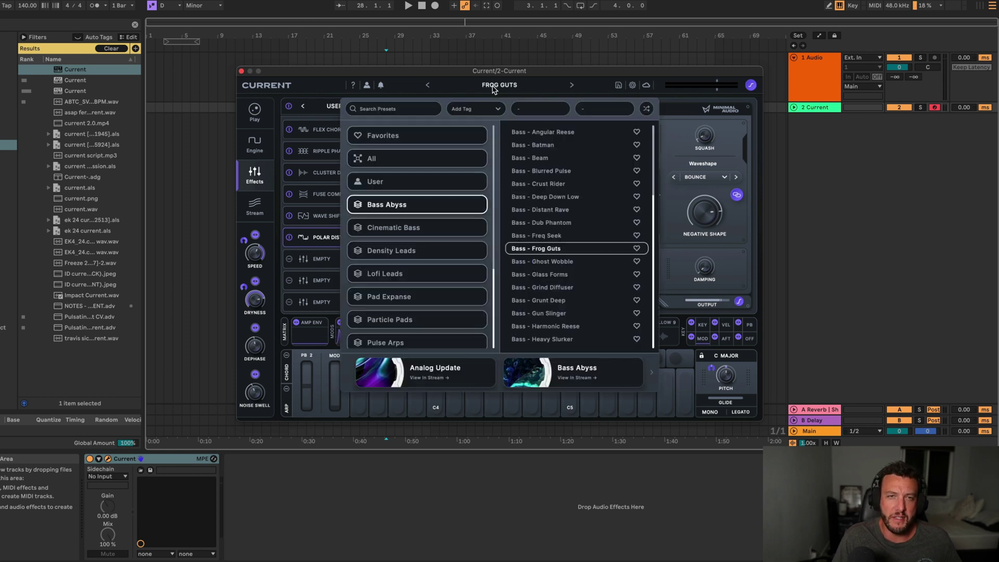
pyautogui.scroll(-10, 568, 260)
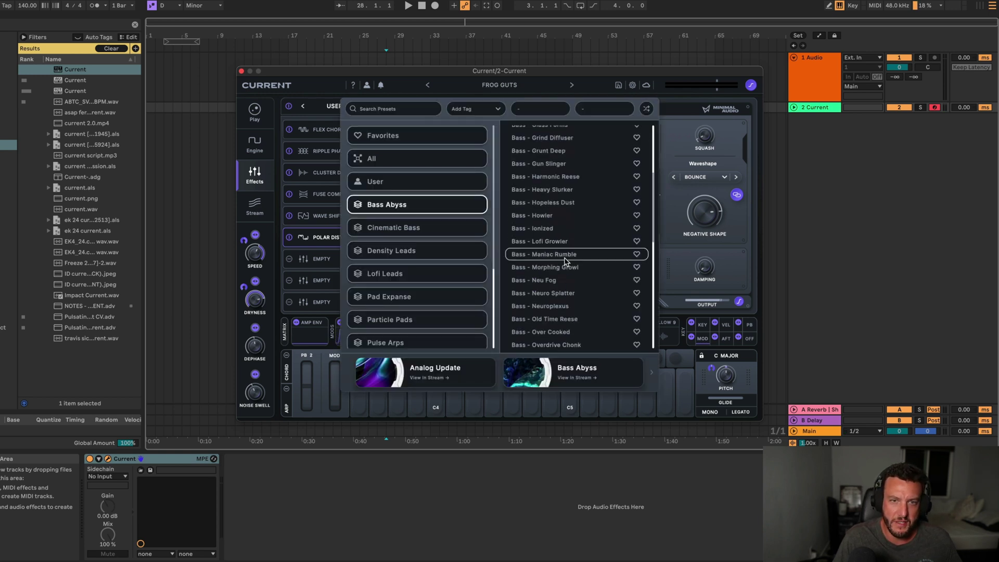
pyautogui.scroll(10, 572, 267)
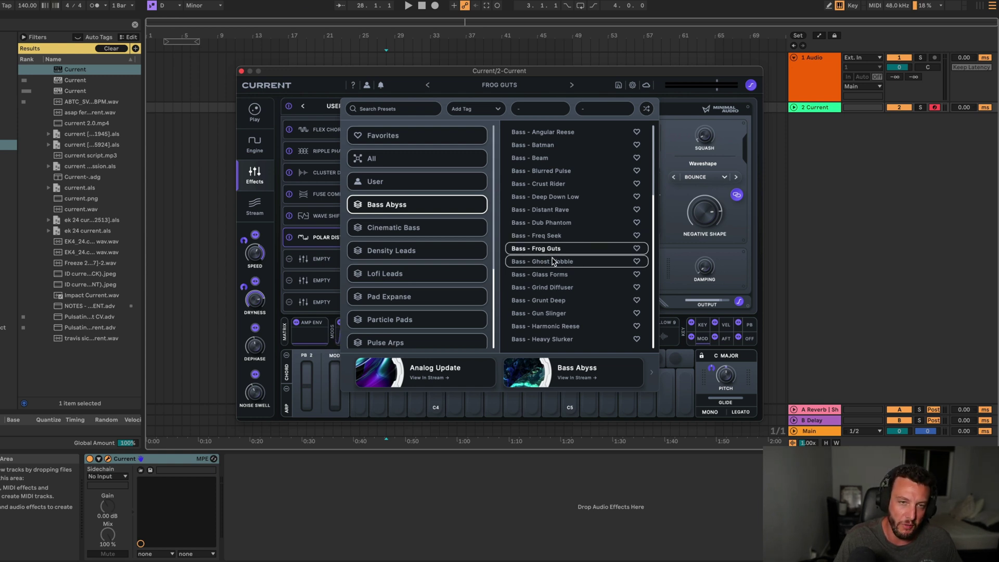
pyautogui.click(255, 204)
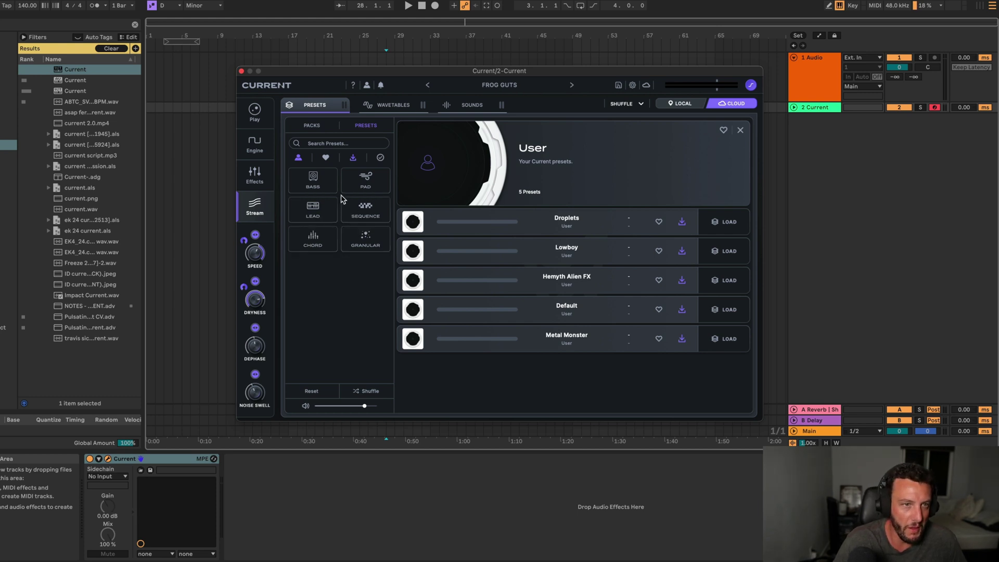
# - In Stream, view Packs and Presets, then browse the Wavetables and Sounds packs
pyautogui.click(312, 126)
pyautogui.click(366, 126)
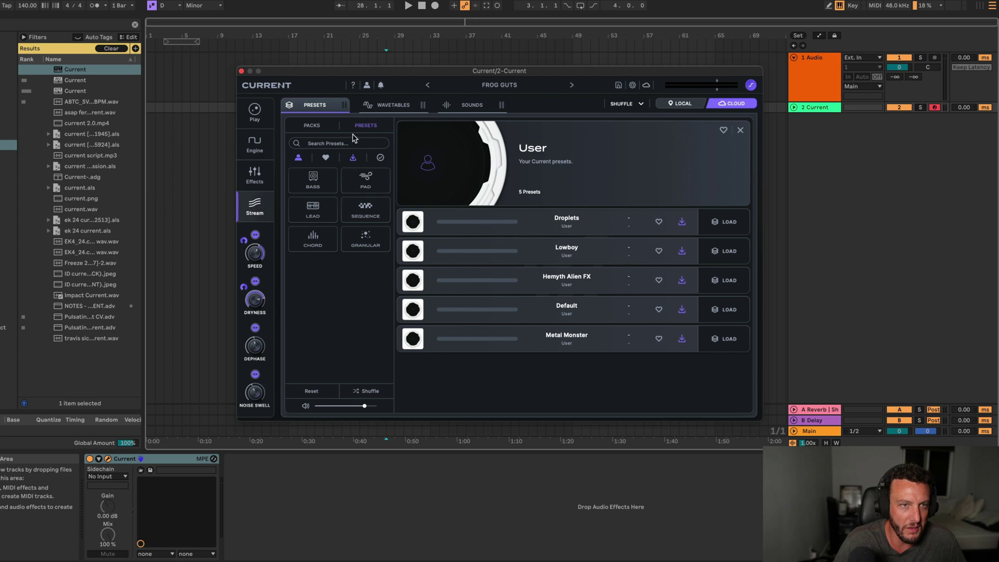
pyautogui.click(393, 105)
pyautogui.scroll(-10, 565, 297)
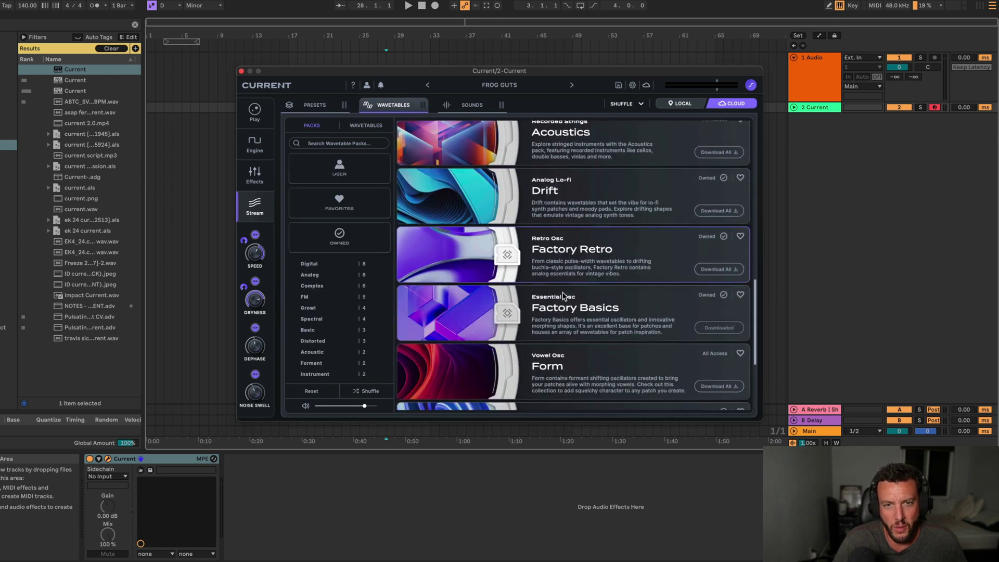
pyautogui.scroll(10, 565, 297)
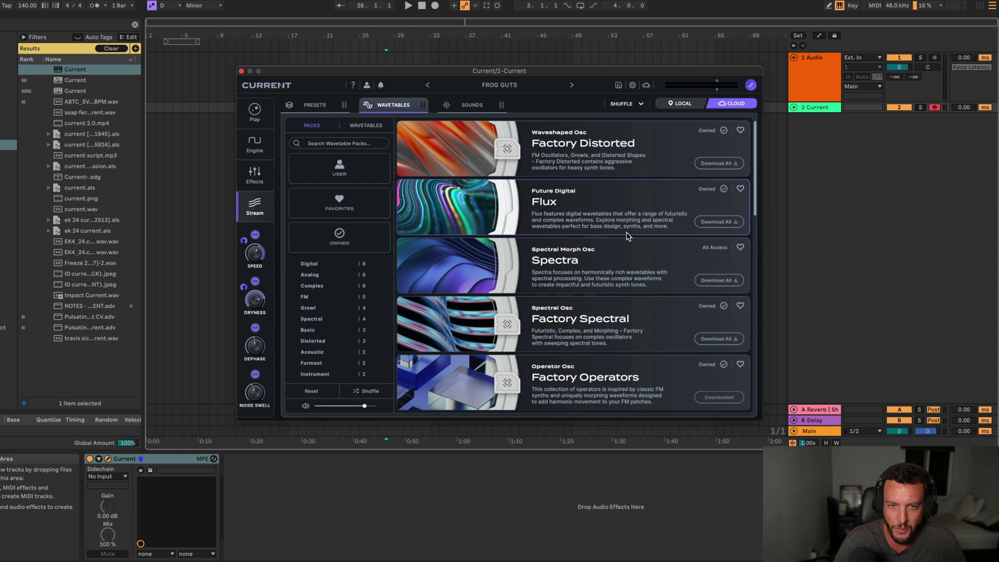
pyautogui.click(461, 107)
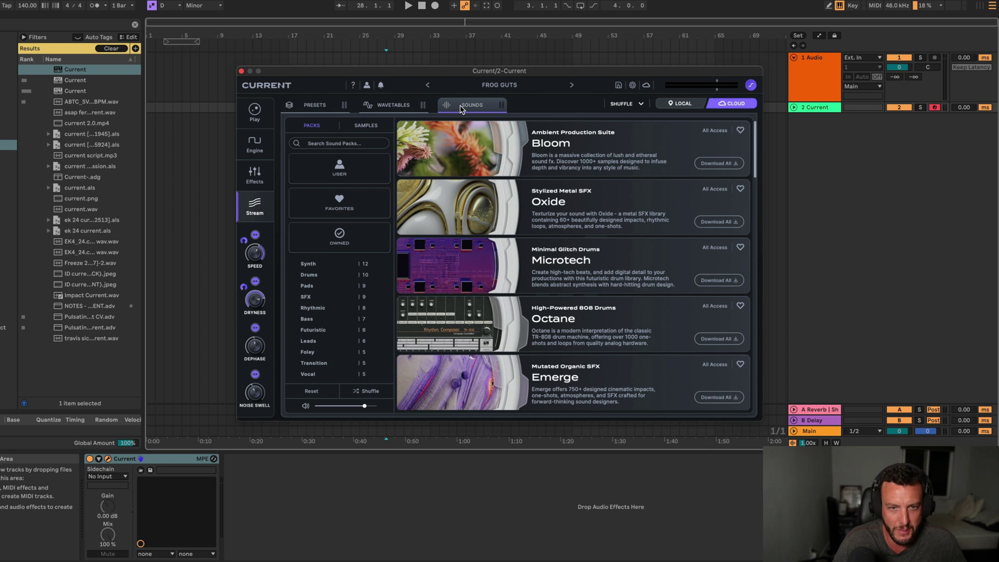